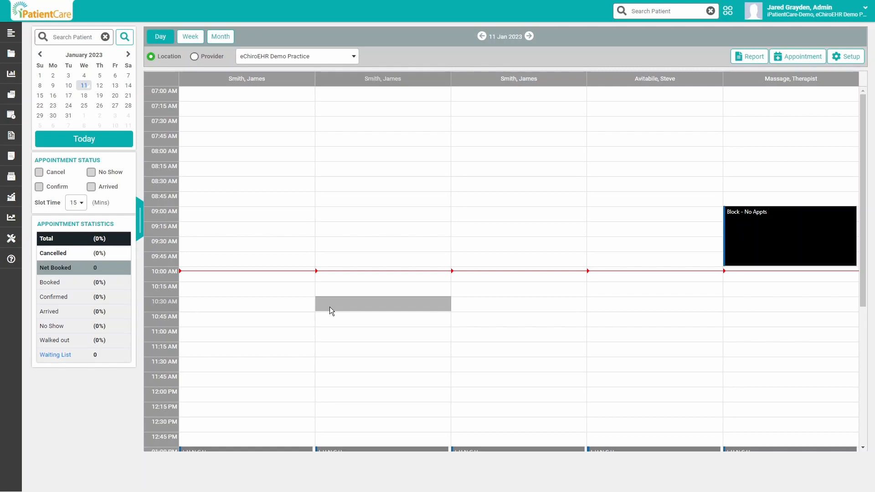
# - Start a 10:30 AM appointment in the second provider column, look up the patient by surname, and choose the Adjustment & Massage reason
pyautogui.click(369, 308)
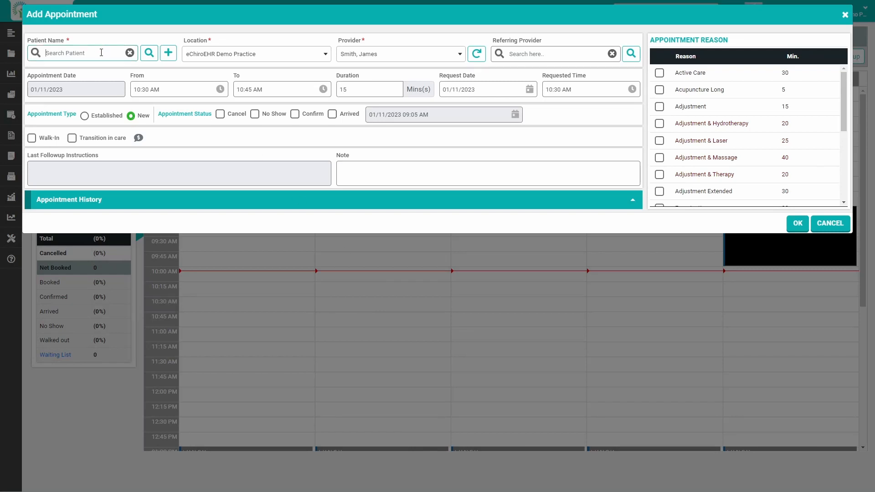
pyautogui.write('abb')
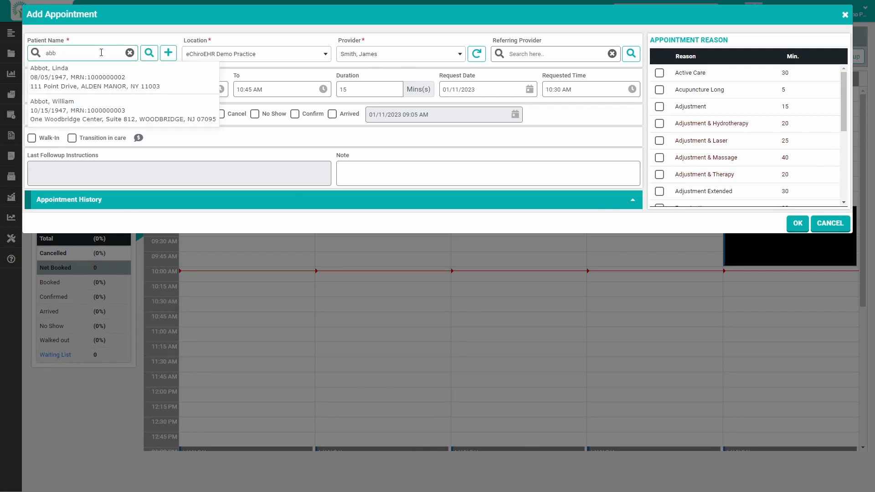
pyautogui.click(96, 78)
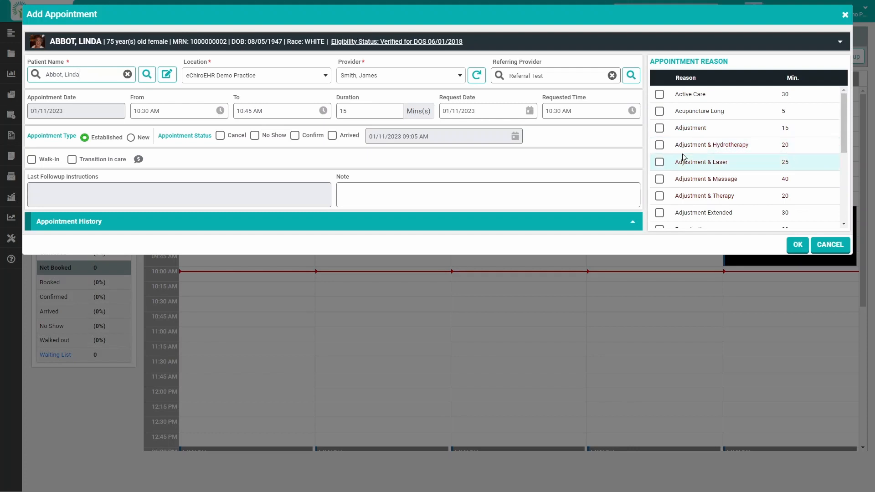
pyautogui.click(660, 179)
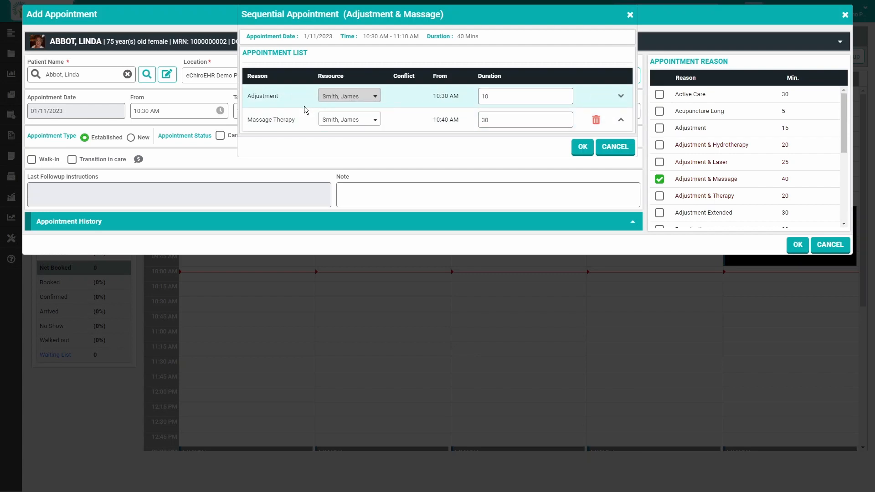
# - Assign the Massage Therapy part of the sequential appointment to the Massage, Therapist resource and save the appointment
pyautogui.click(338, 121)
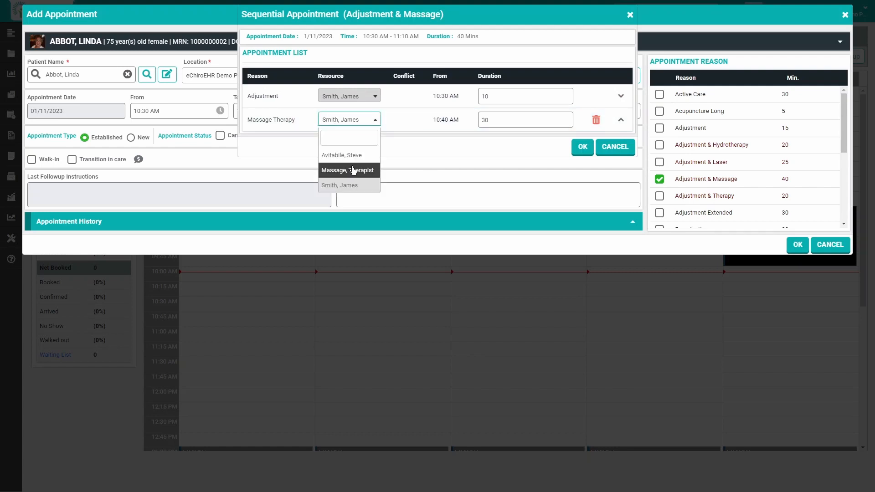
pyautogui.click(351, 170)
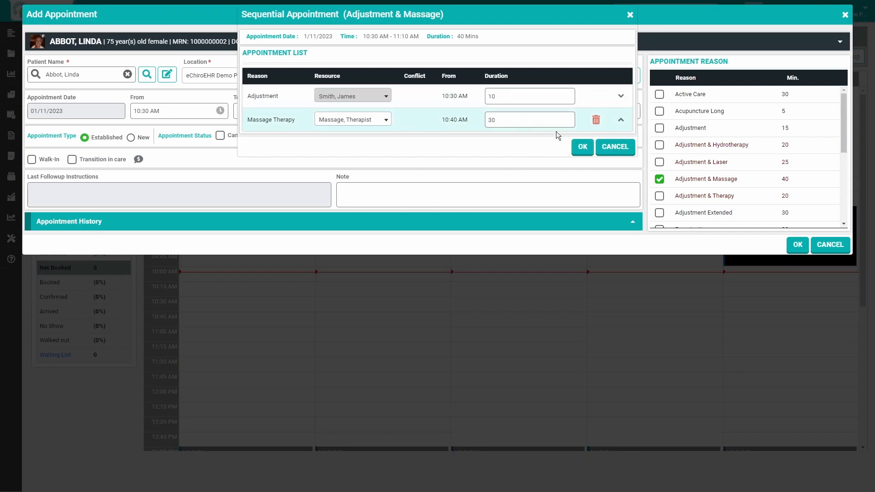
pyautogui.click(583, 146)
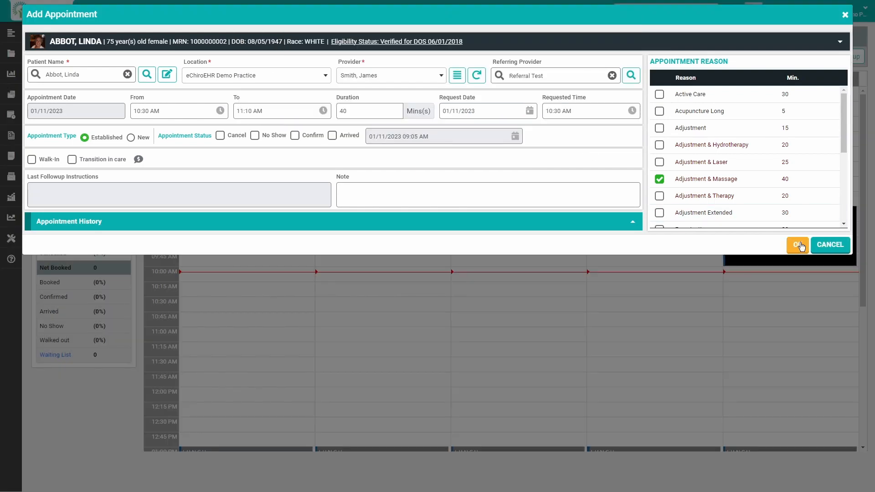
pyautogui.click(797, 244)
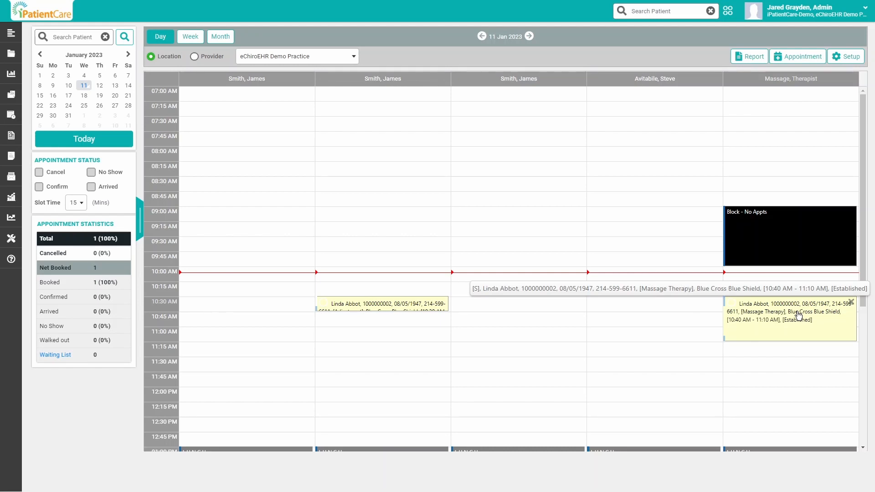
# - Delete the sequential Adjustment & Massage appointment from the day schedule
pyautogui.click(850, 302)
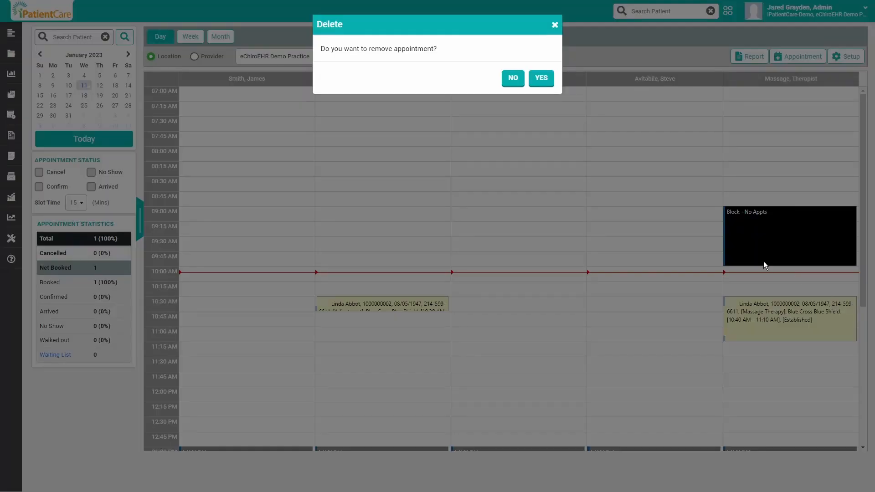
pyautogui.click(542, 78)
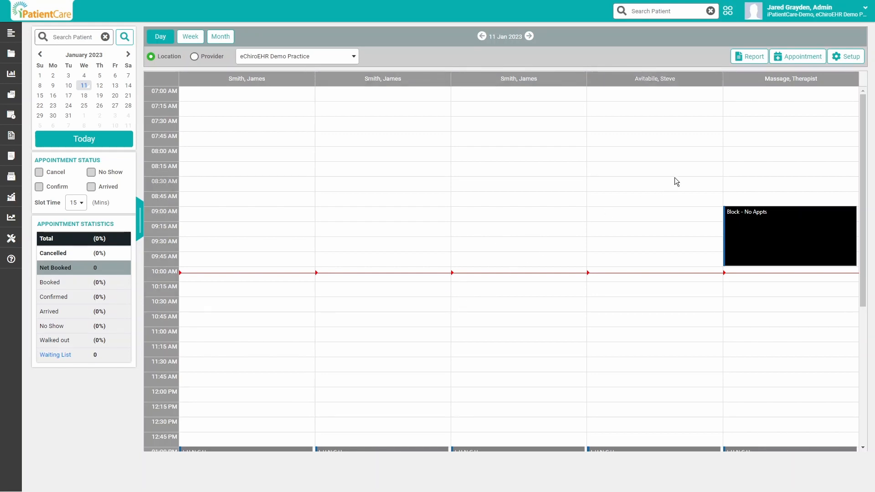
# - Open the scheduler's appointment reason setup, choose the last provider in the list, and review the reasons assigned to that provider
pyautogui.click(840, 63)
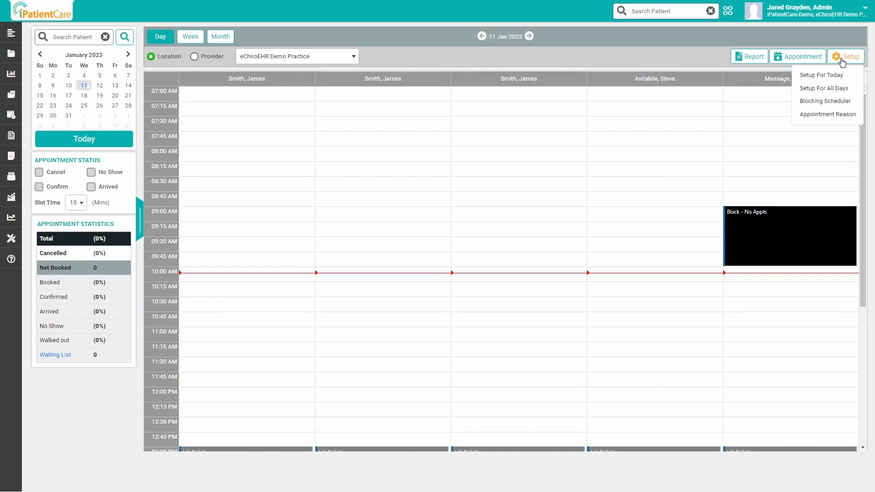
pyautogui.click(827, 115)
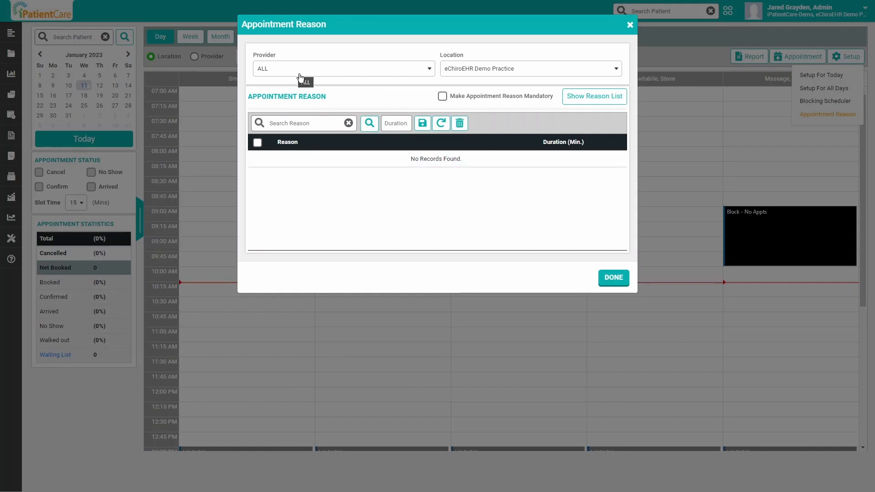
pyautogui.click(280, 72)
pyautogui.scroll(-2, 283, 146)
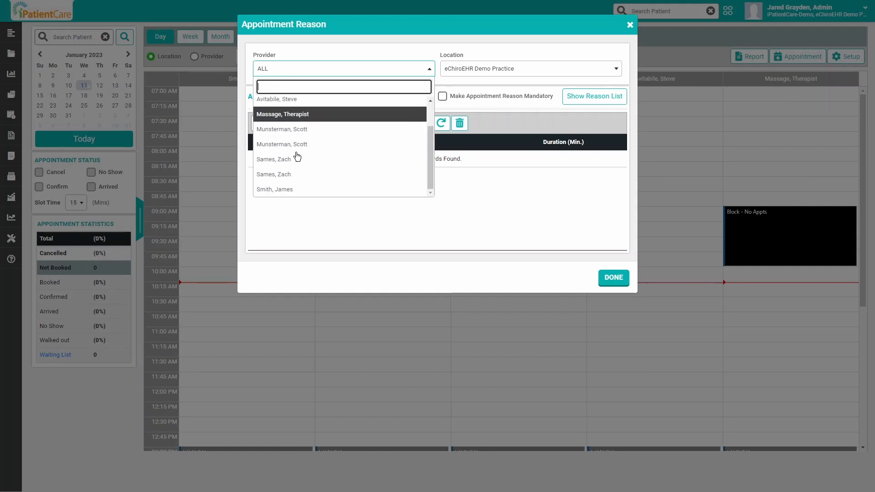
pyautogui.click(281, 192)
pyautogui.scroll(-6, 290, 194)
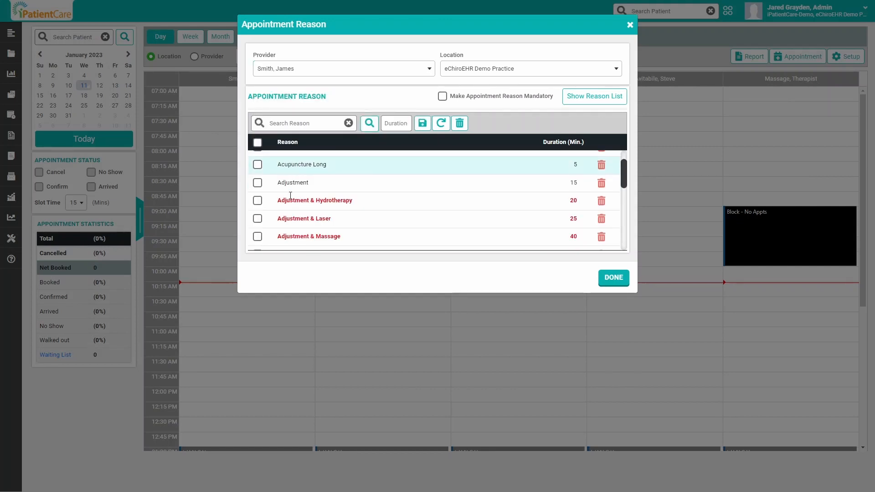
pyautogui.scroll(6, 297, 225)
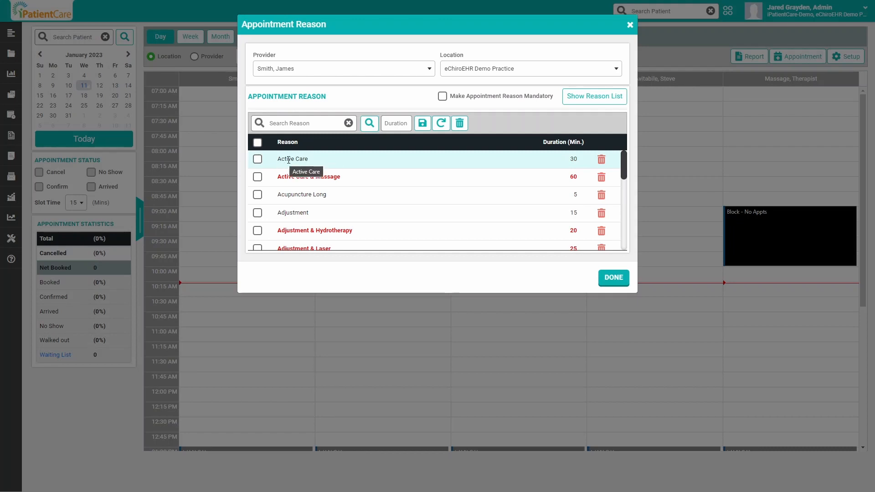
pyautogui.scroll(-2, 314, 188)
pyautogui.scroll(-2, 316, 189)
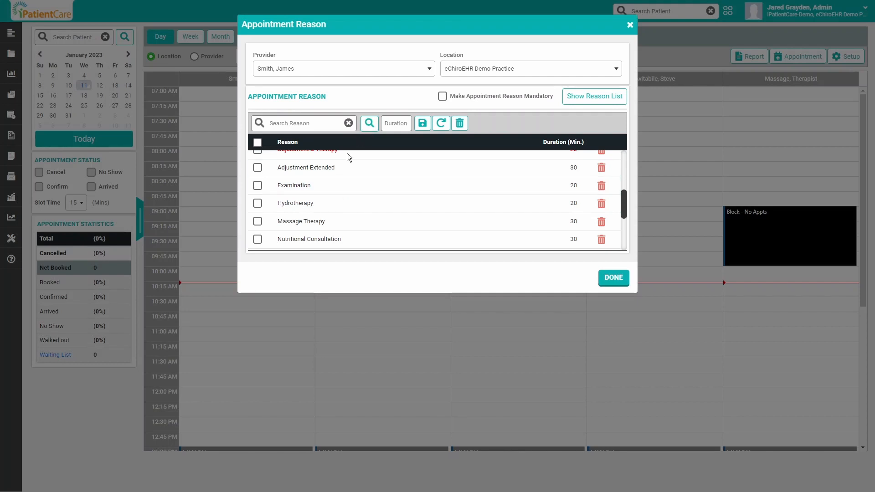
pyautogui.click(369, 125)
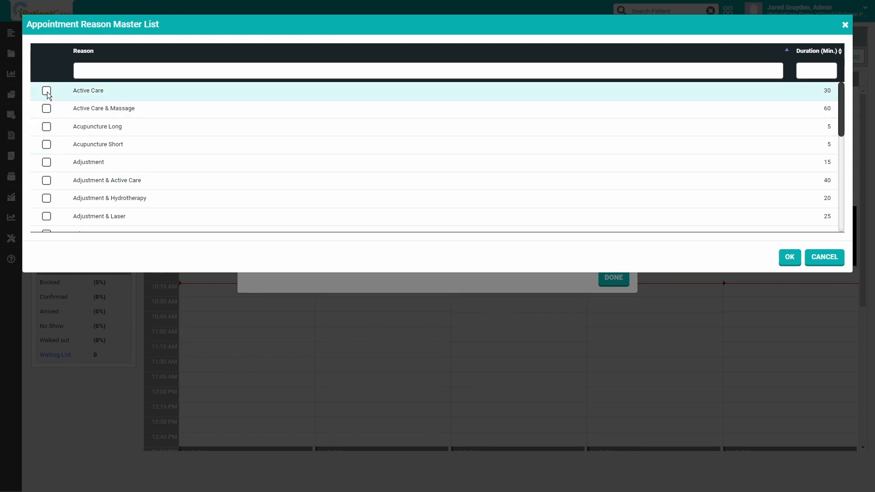
pyautogui.click(48, 92)
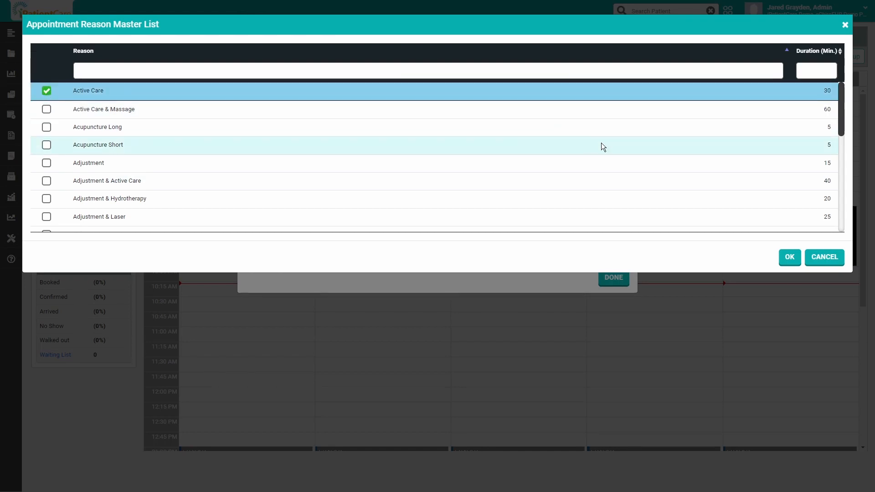
pyautogui.click(836, 258)
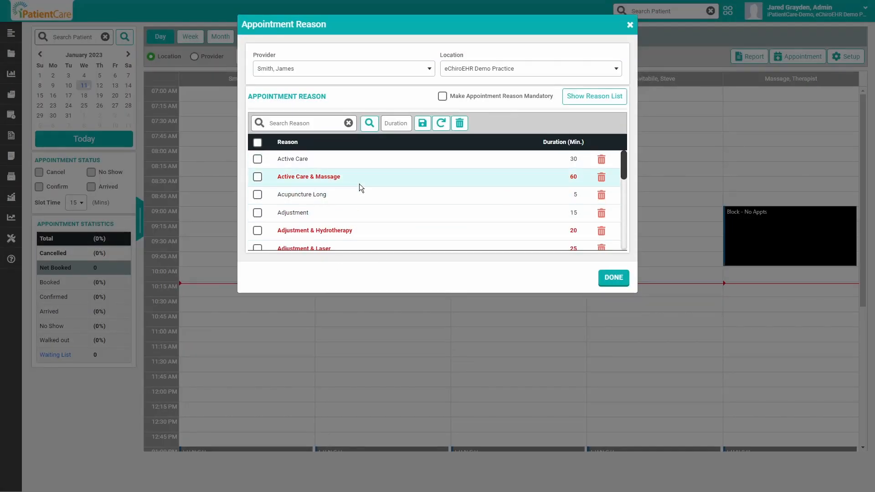
# - Add a new appointment reason named Active Care & Hydrotherapy to the reason list and make it a multiple reason
pyautogui.click(579, 98)
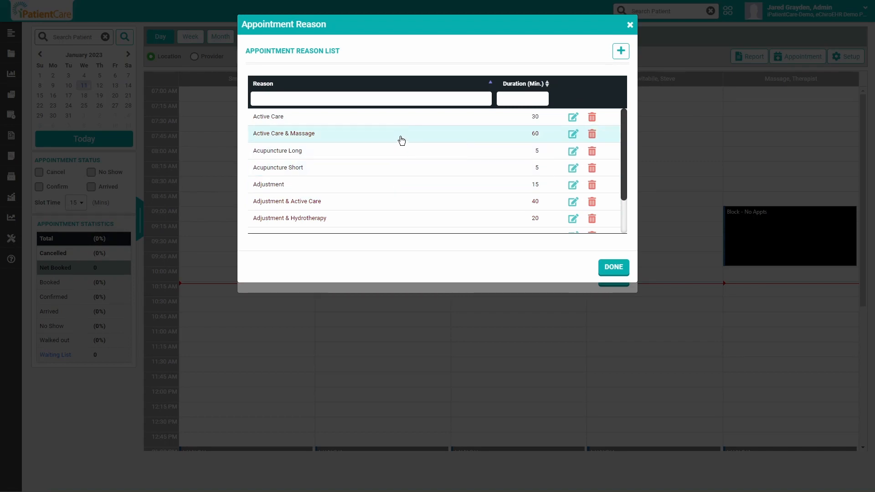
pyautogui.click(620, 54)
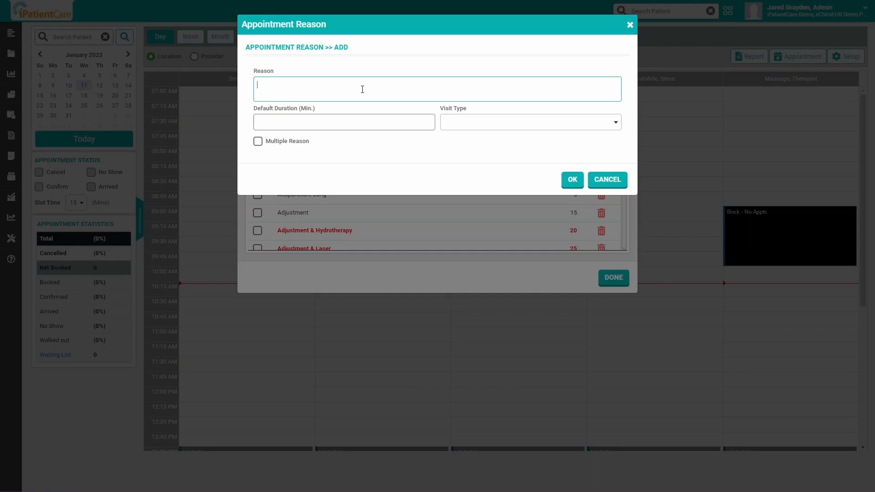
pyautogui.write('Active Care & Hydrotherapy')
pyautogui.click(258, 142)
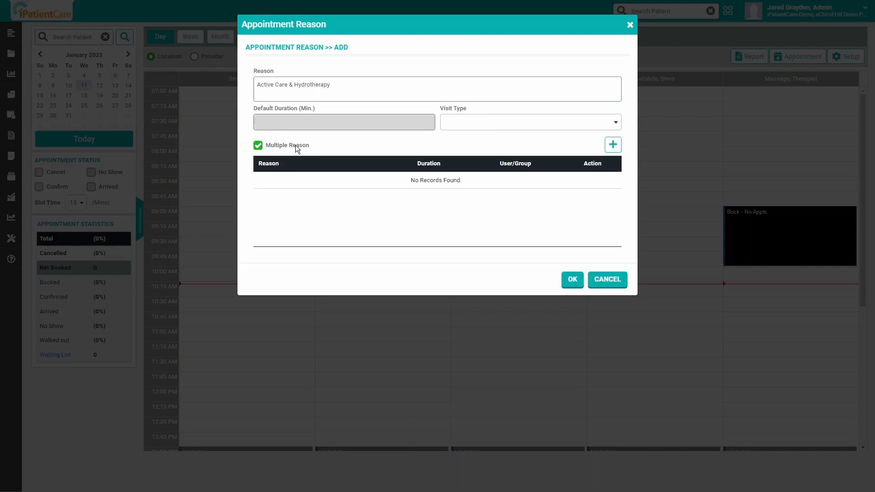
# - Add Active Care from the master list as the first component of the multiple reason
pyautogui.click(613, 146)
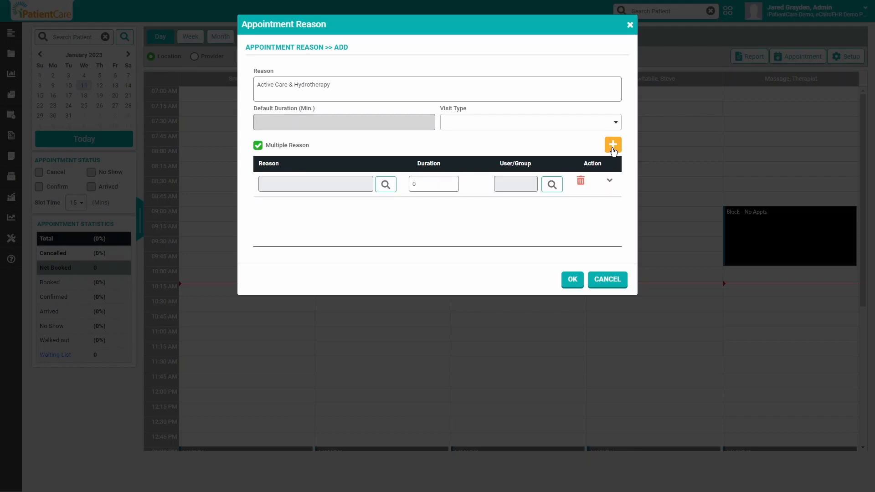
pyautogui.click(385, 186)
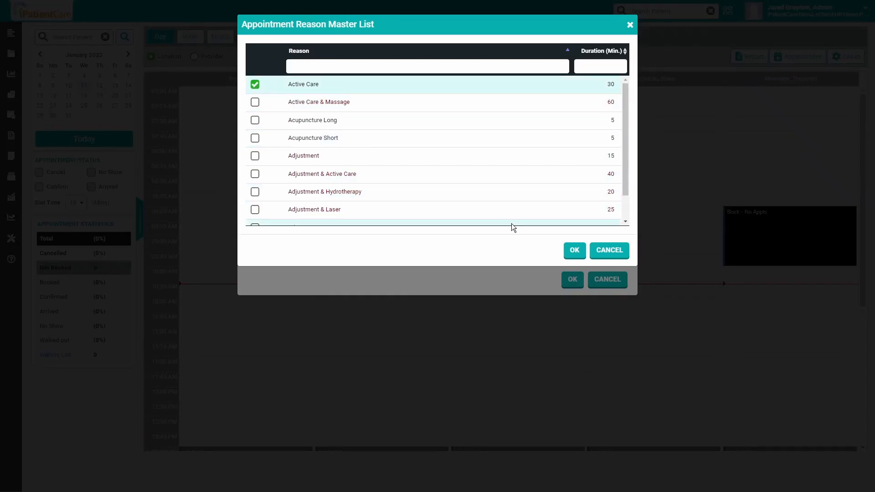
pyautogui.click(573, 250)
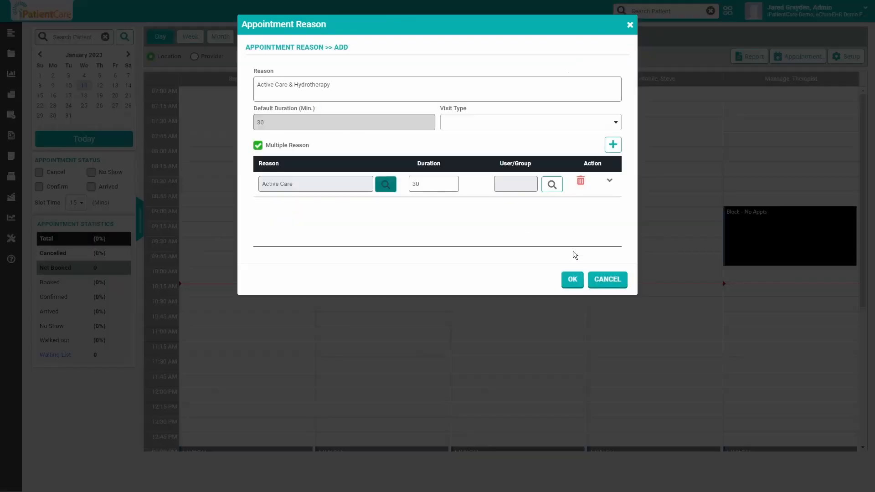
# - Add Hydrotherapy from the master list as the second component of the multiple reason
pyautogui.click(612, 145)
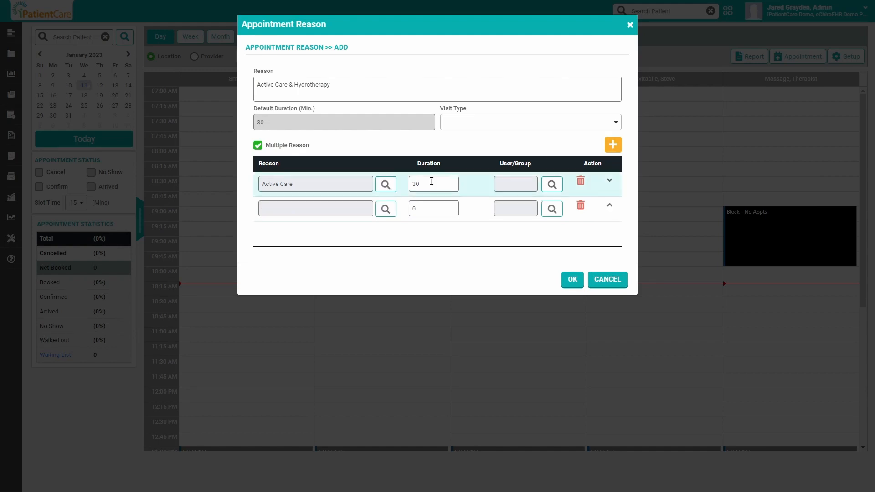
pyautogui.click(385, 209)
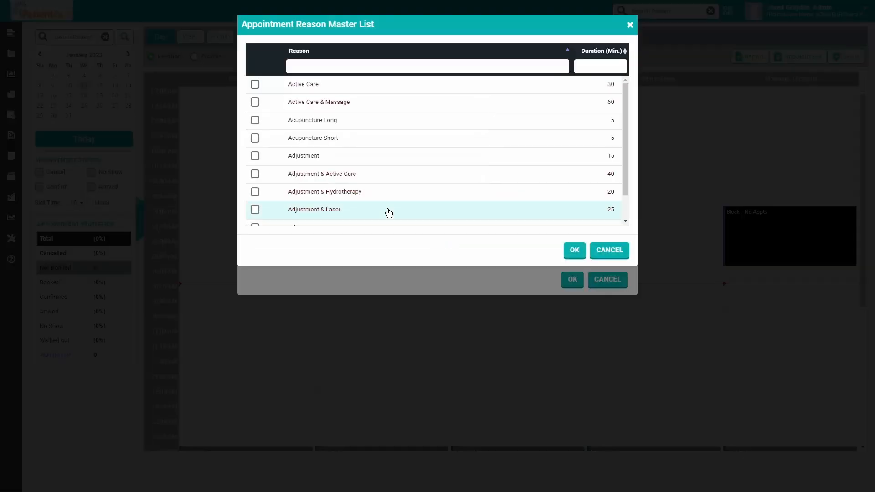
pyautogui.scroll(-1, 347, 175)
pyautogui.scroll(-5, 347, 179)
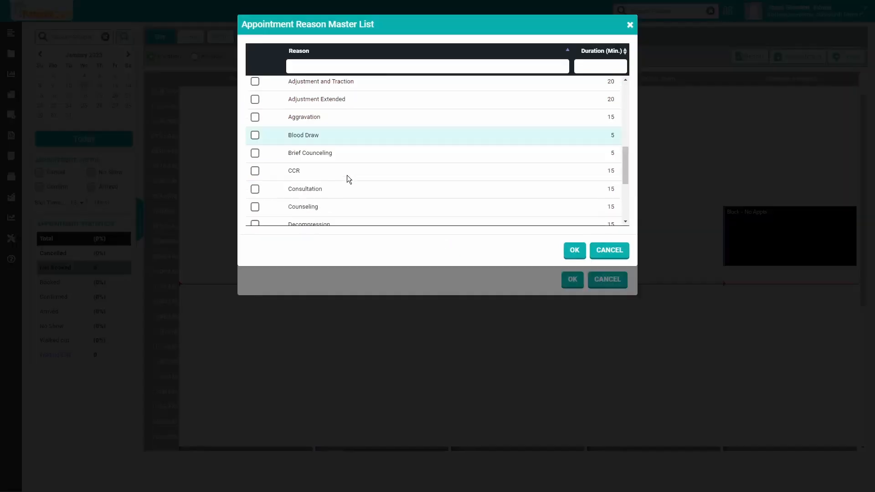
pyautogui.scroll(1, 347, 179)
pyautogui.scroll(-4, 348, 178)
pyautogui.scroll(-4, 346, 175)
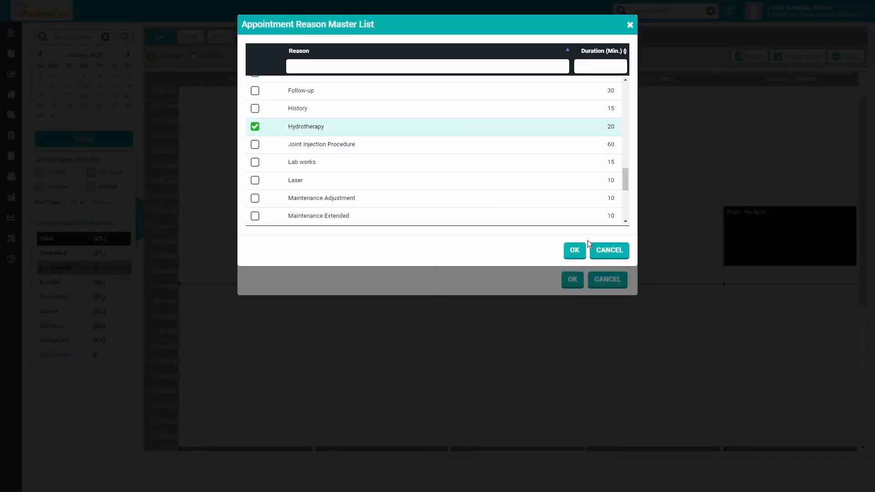
pyautogui.click(575, 250)
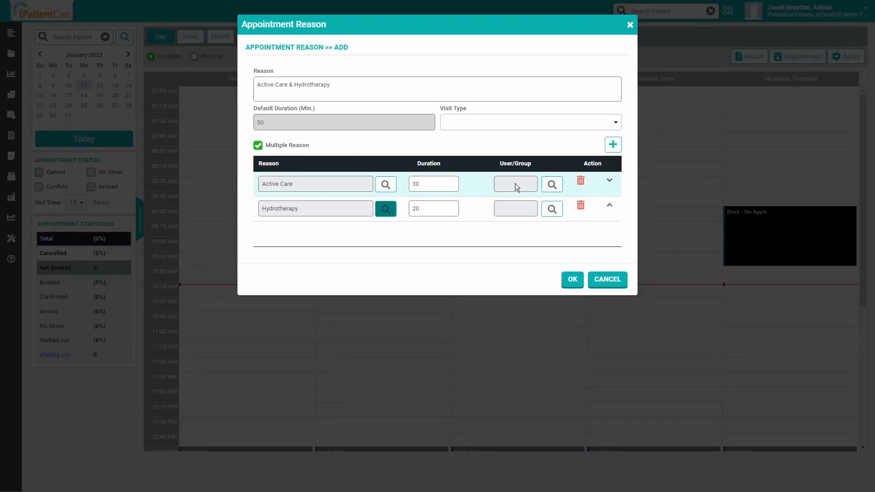
# - Assign the Providers group to Active Care, assign that group plus the first Resource member to Hydrotherapy, and save the new reason
pyautogui.click(552, 185)
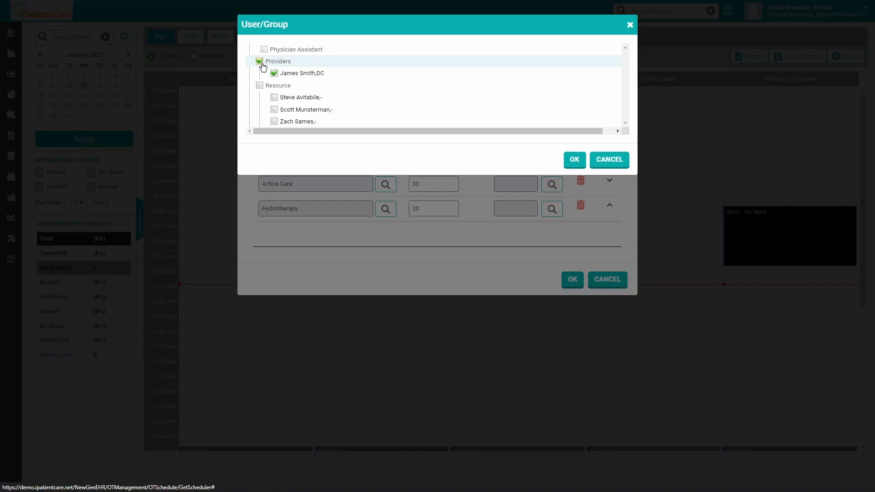
pyautogui.click(573, 160)
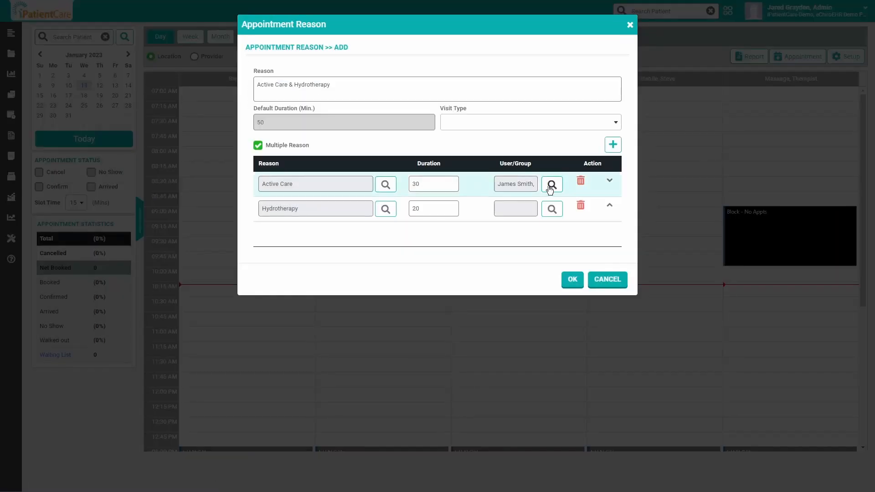
pyautogui.click(549, 209)
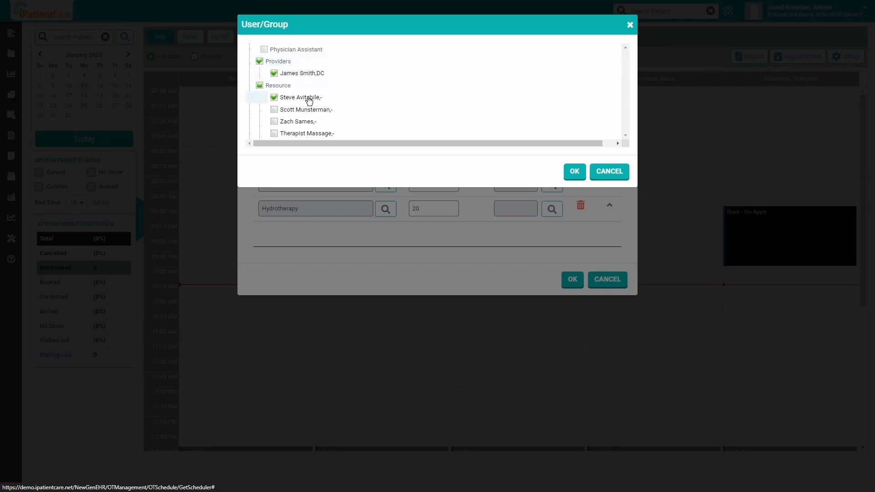
pyautogui.click(571, 174)
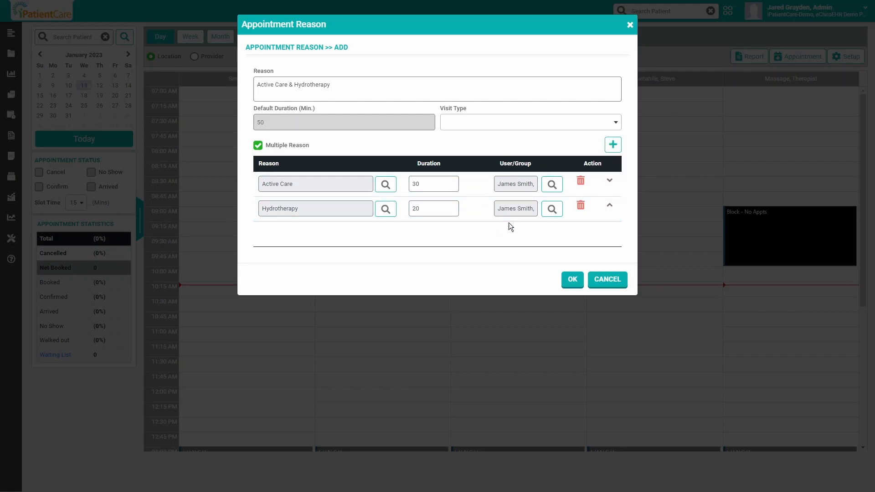
pyautogui.click(573, 280)
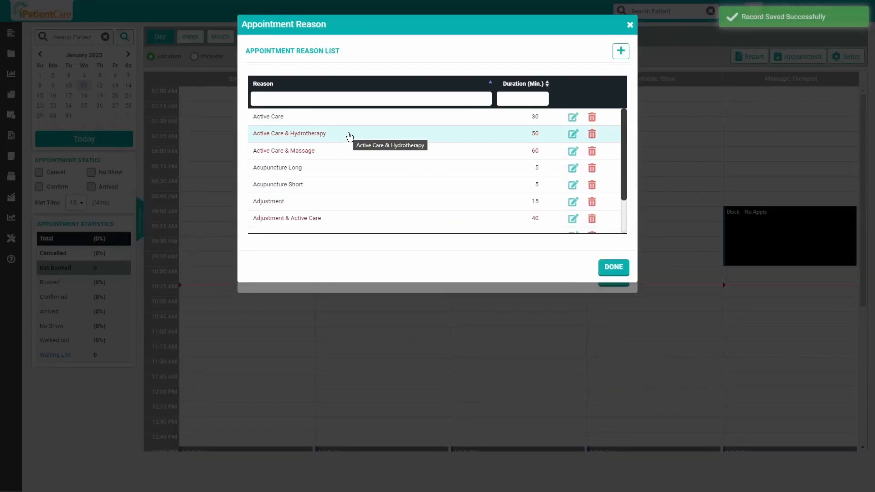
pyautogui.click(609, 269)
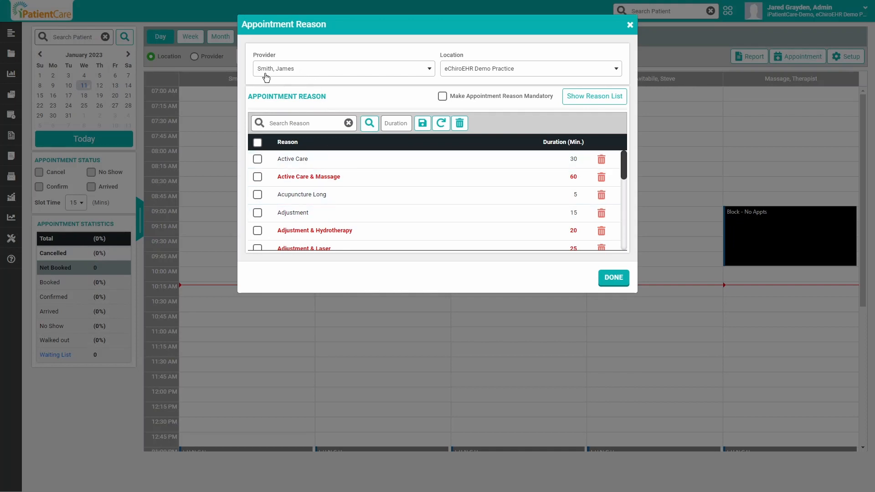
pyautogui.click(369, 124)
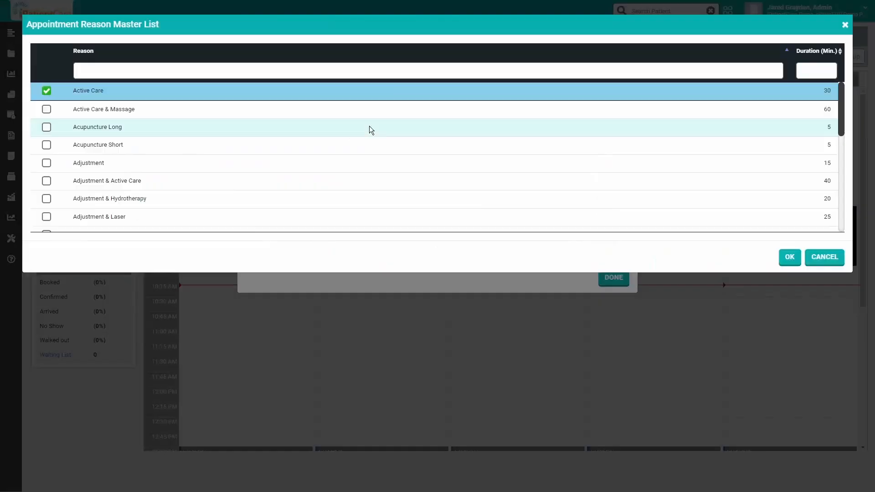
pyautogui.click(48, 109)
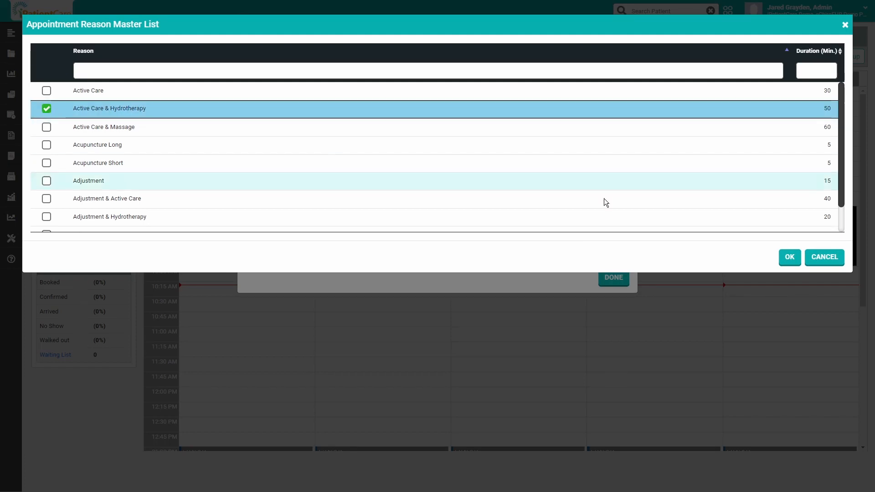
pyautogui.click(809, 264)
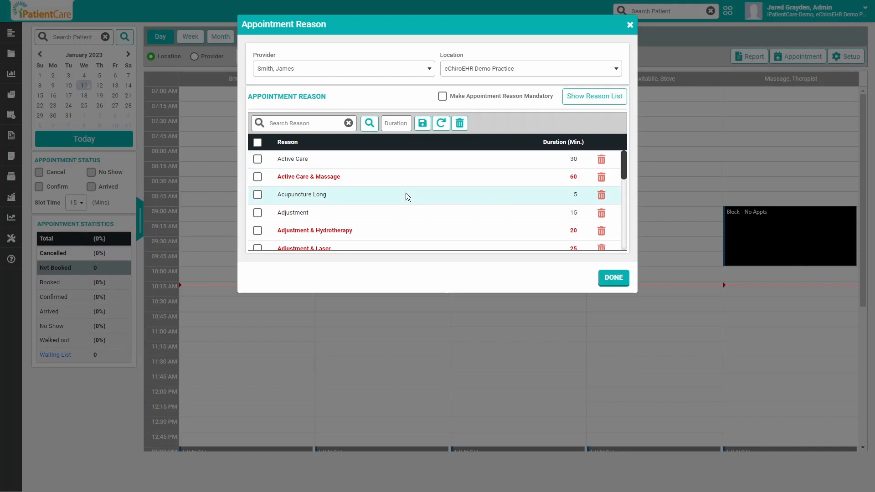
pyautogui.click(613, 277)
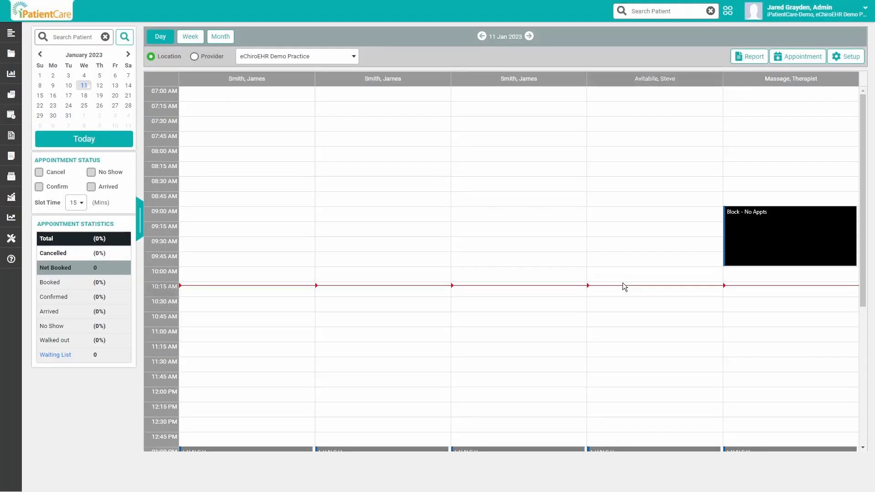
pyautogui.click(424, 318)
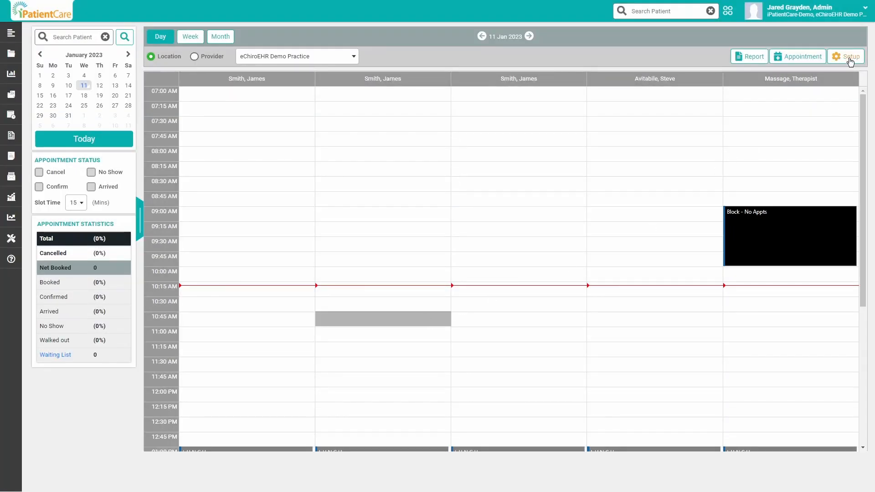
# - Open the appointment reason setup and select the provider who heads the first schedule column
pyautogui.click(848, 58)
pyautogui.click(820, 113)
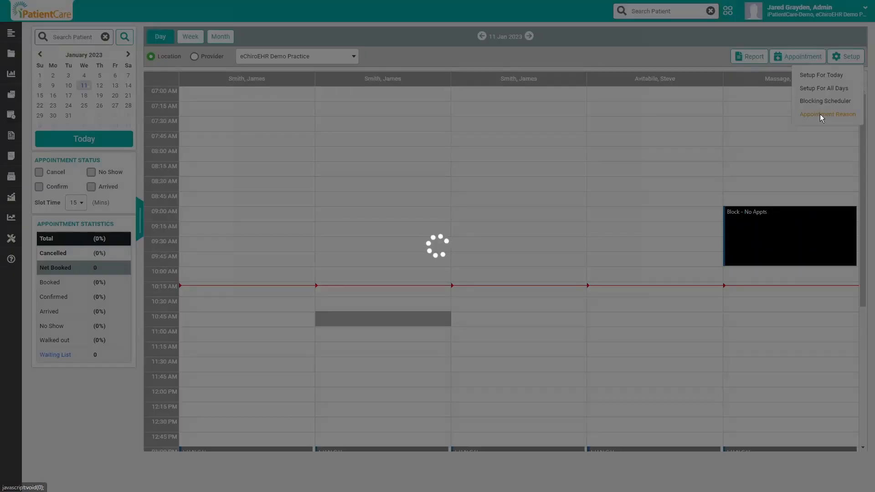
pyautogui.click(323, 74)
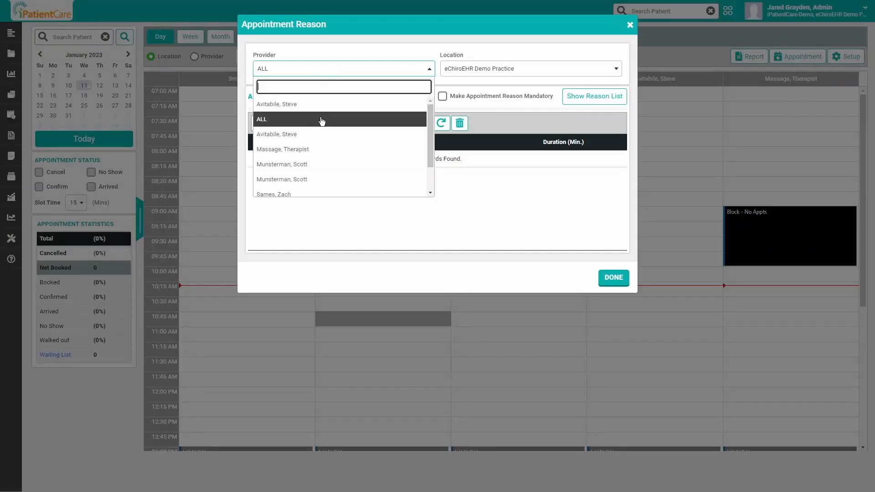
pyautogui.scroll(-2, 321, 127)
pyautogui.click(302, 189)
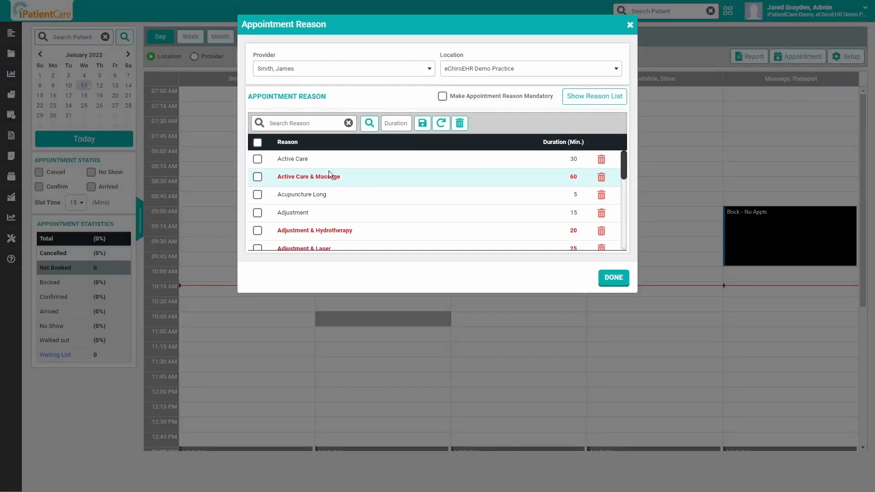
# - Add Active Care & Hydrotherapy from the master list to the provider's appointment reasons and finish the setup
pyautogui.click(366, 123)
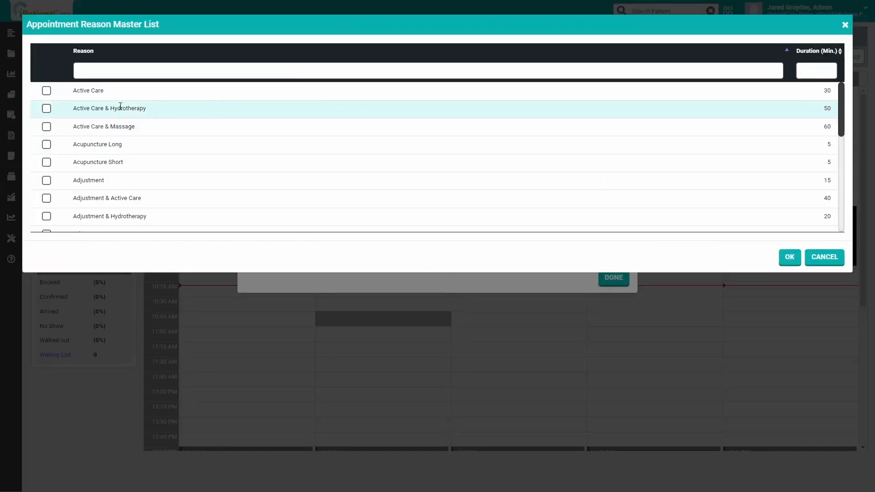
pyautogui.click(46, 108)
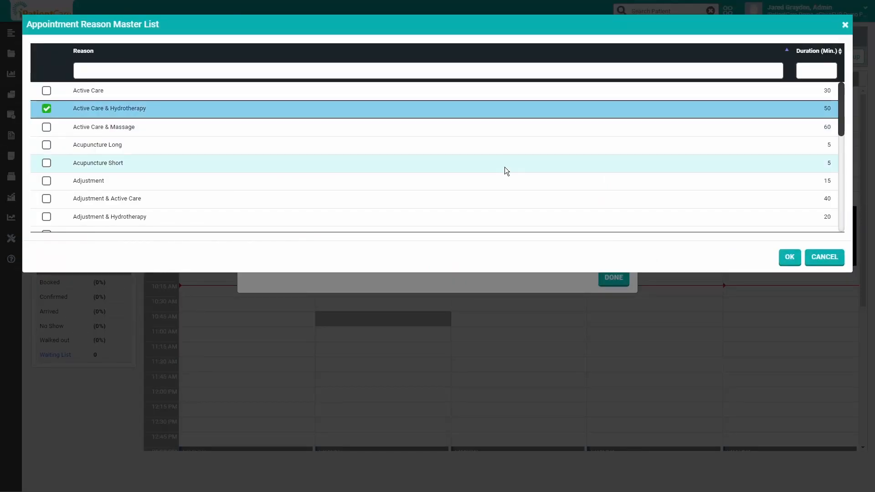
pyautogui.click(785, 258)
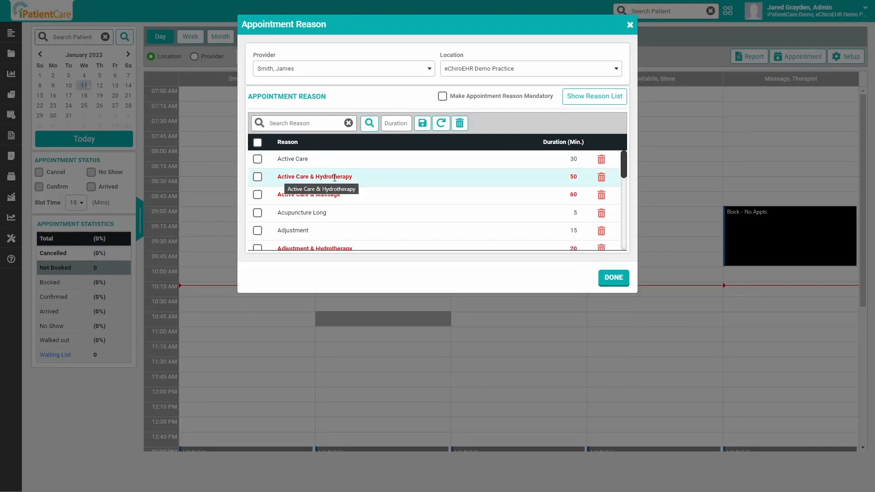
pyautogui.click(612, 278)
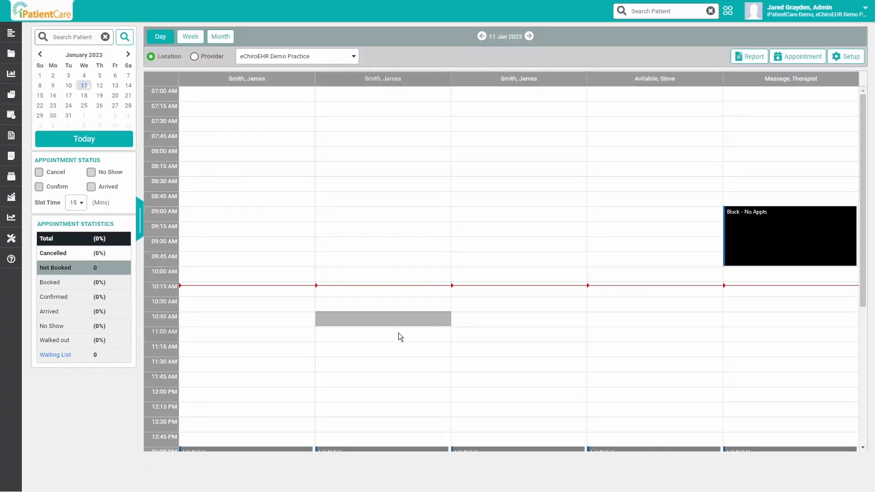
# - Start an 11:00 AM appointment in the second schedule column for the first matching patient, with Active Care & Hydrotherapy as the reason
pyautogui.click(398, 332)
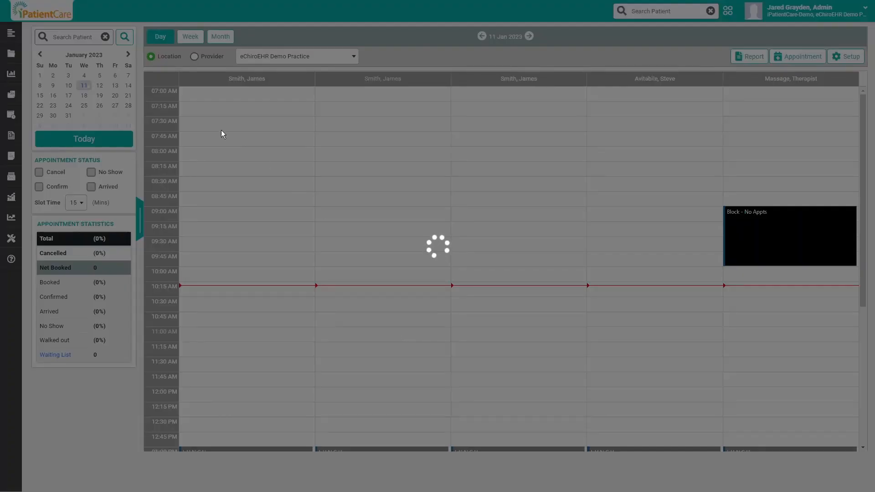
pyautogui.write('abbo')
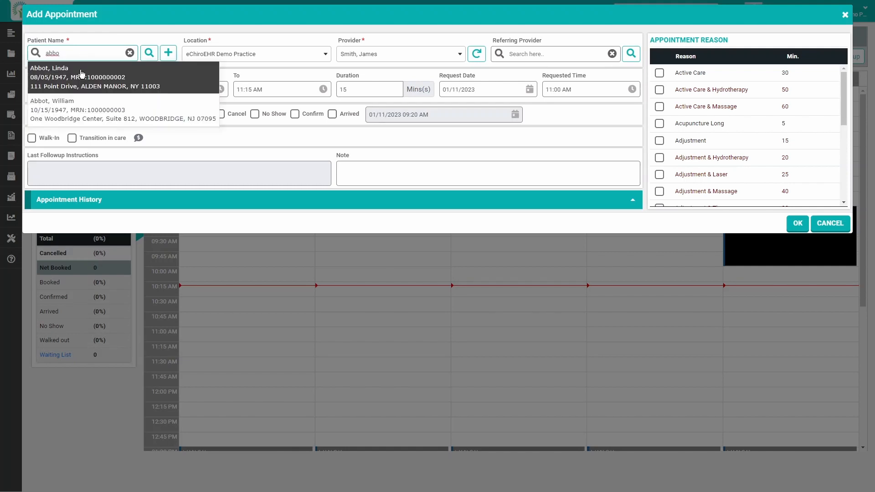
pyautogui.click(82, 73)
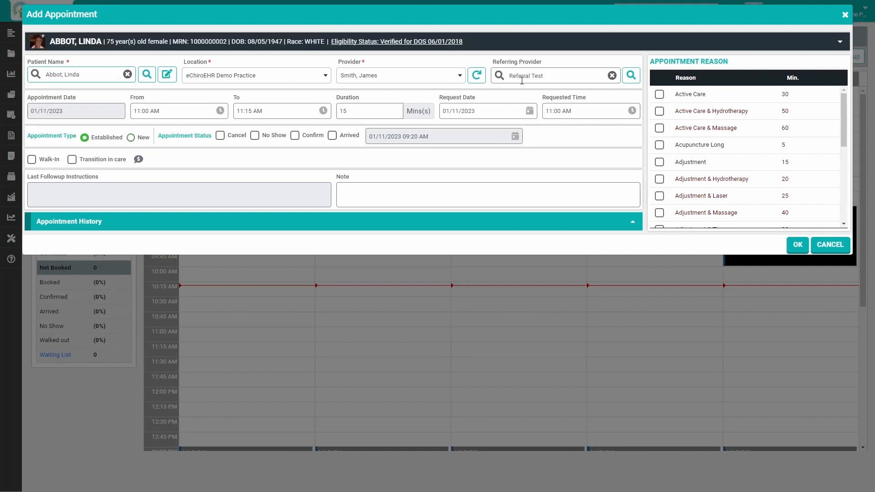
pyautogui.click(659, 111)
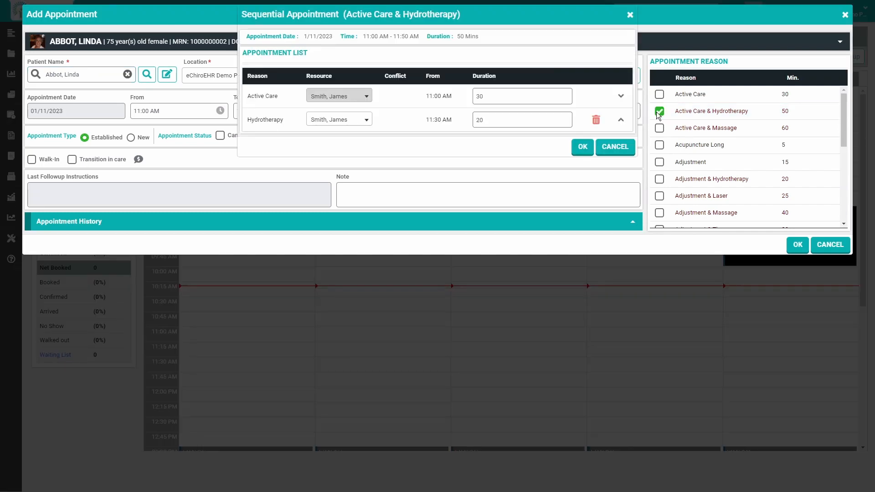
# - Assign the Hydrotherapy part to the provider of the fourth schedule column, accept the sequence, and save the appointment
pyautogui.click(336, 122)
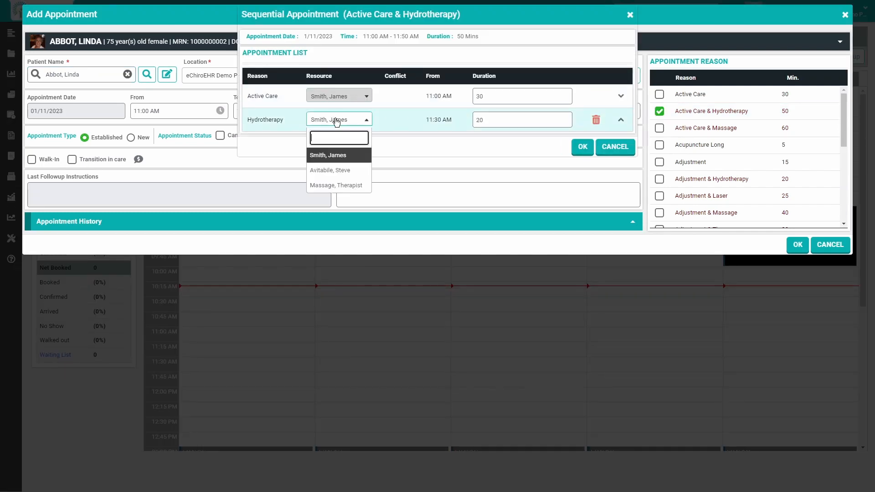
pyautogui.click(338, 173)
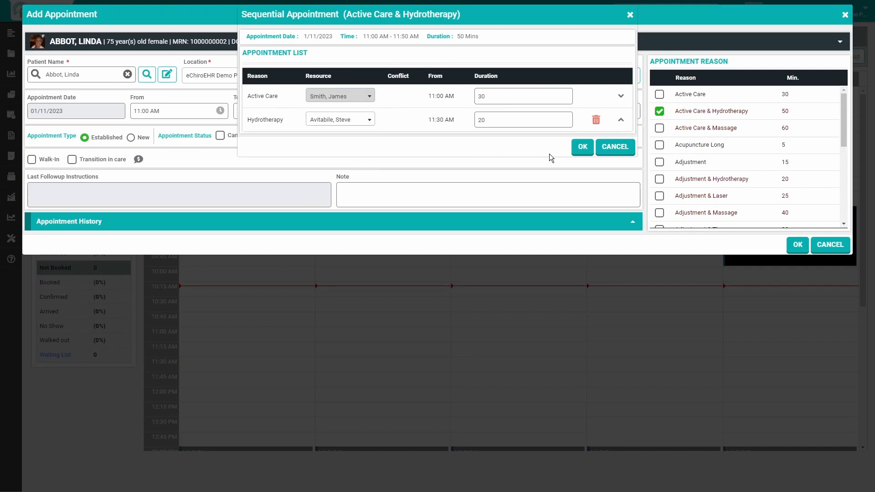
pyautogui.click(582, 154)
pyautogui.click(798, 245)
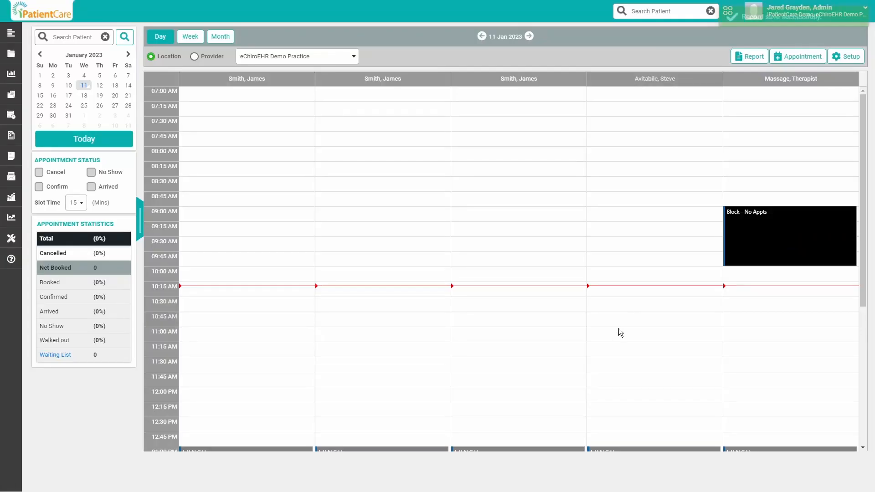